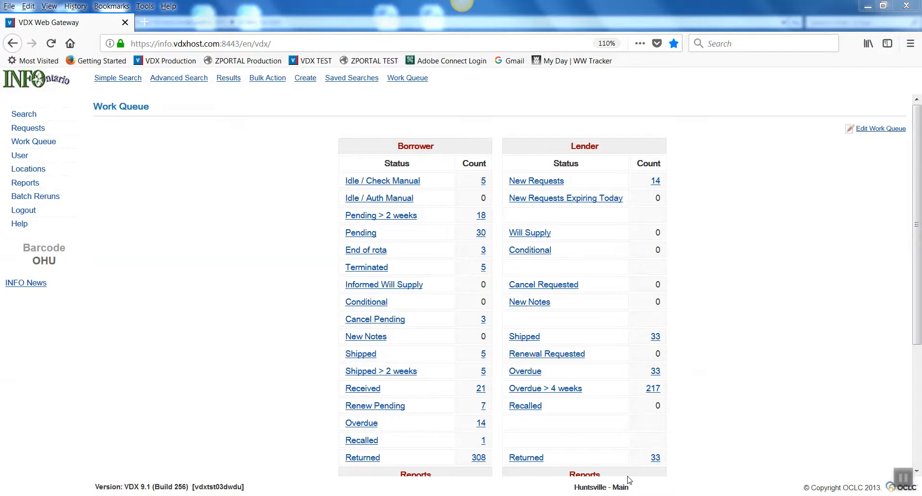
In a new user record, enter the patron's library barcode with the OHU- prefix and turn off Update Password
left_click(19, 156)
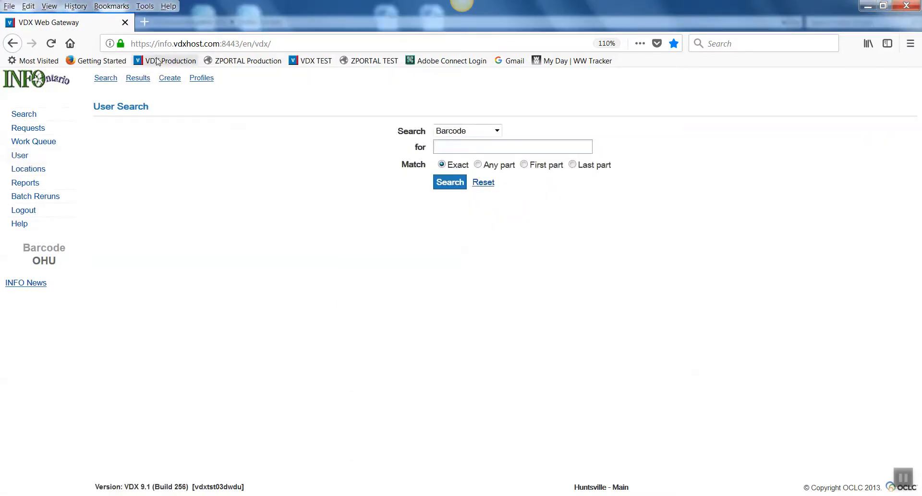
left_click(170, 78)
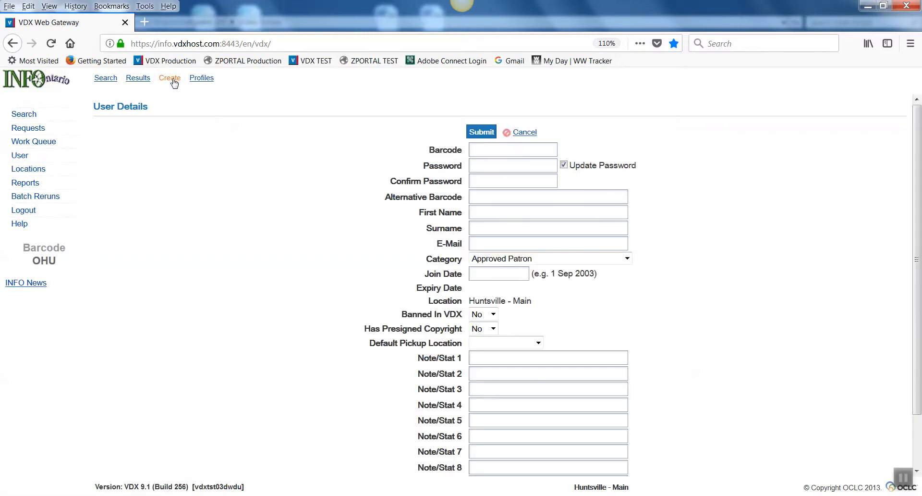
left_click(476, 148)
type("A")
key("BackSpace")
type("OHU-12369874")
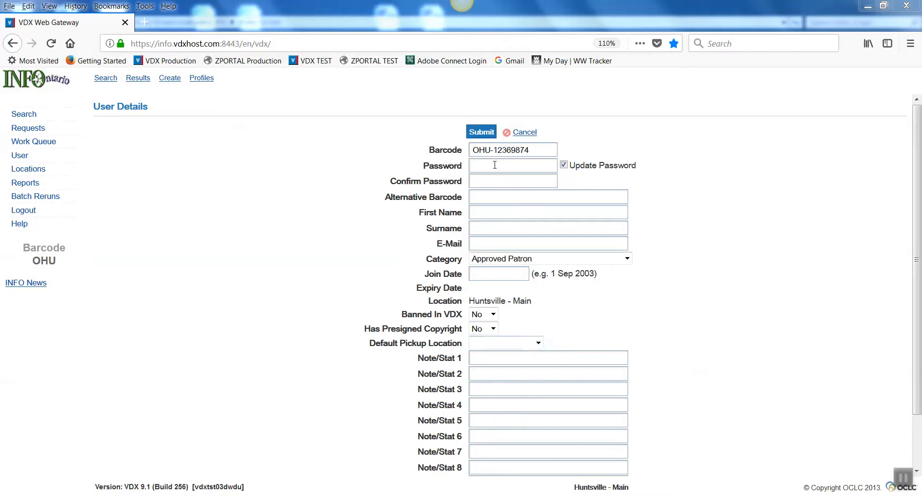
left_click(564, 165)
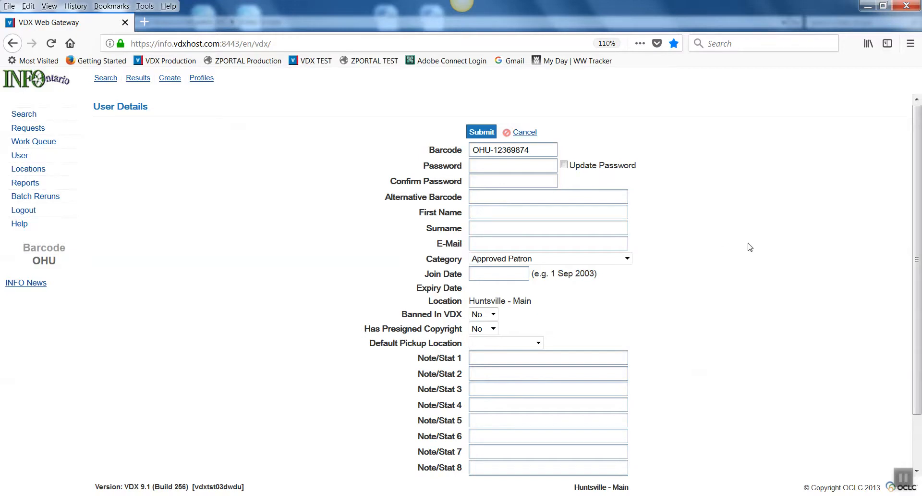
Fill in the patron's first name, and enter the surname followed by the phone number in the Surname field
type("Ds;;")
key("BackSpace")
key("BackSpace")
key("BackSpace")
key("BackSpace")
Fill in the patron's e-mail address
left_click(482, 243)
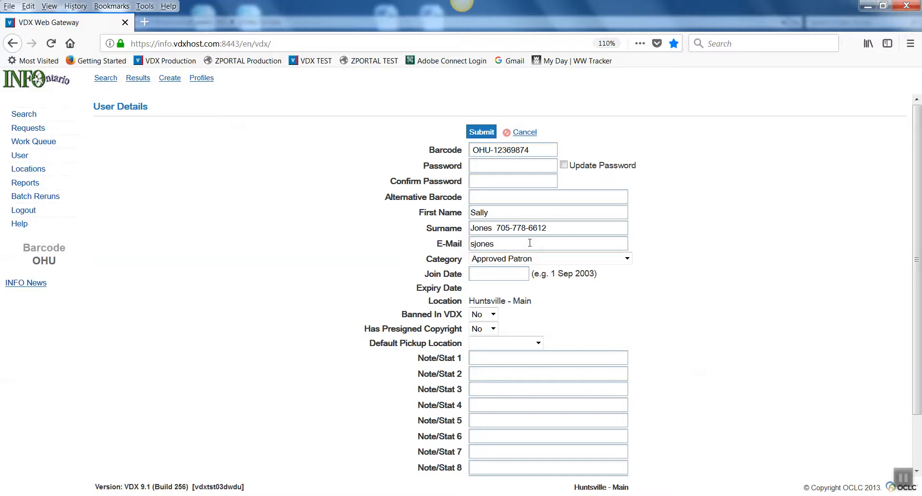
Choose Approved Patron as the category and set the join date to 12 nov 2017
left_click(628, 259)
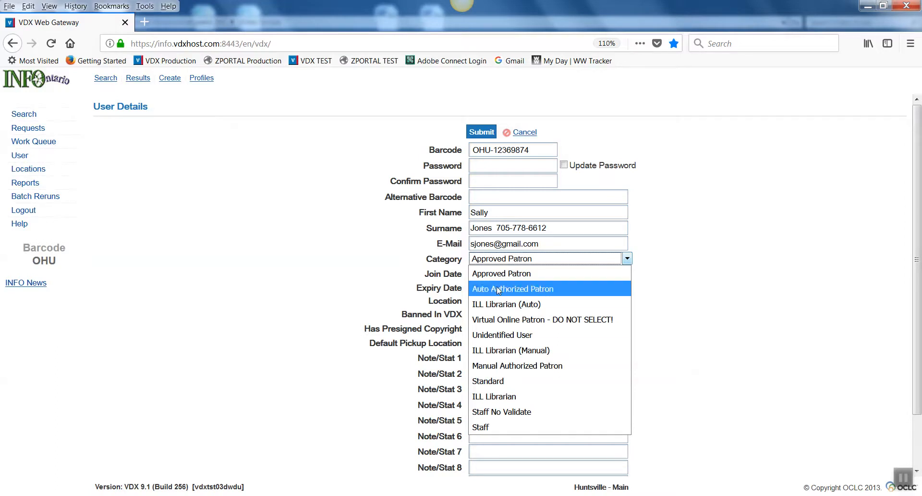
left_click(501, 272)
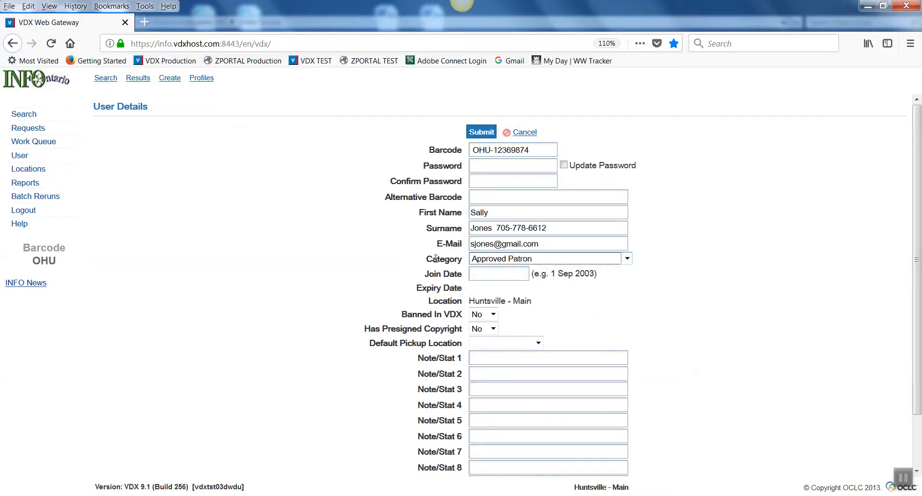
left_click(479, 273)
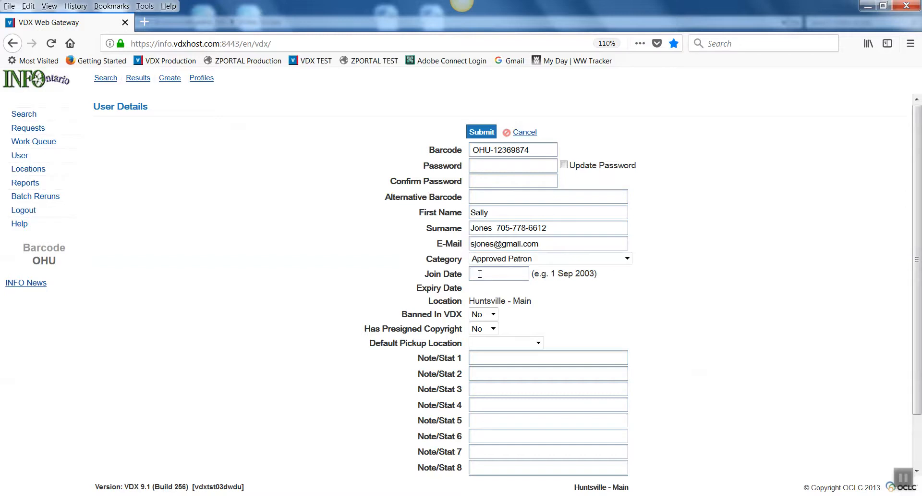
type("12 nov 2017")
Set the default pickup location to Huntsville - Main and submit the new user record
left_click(539, 343)
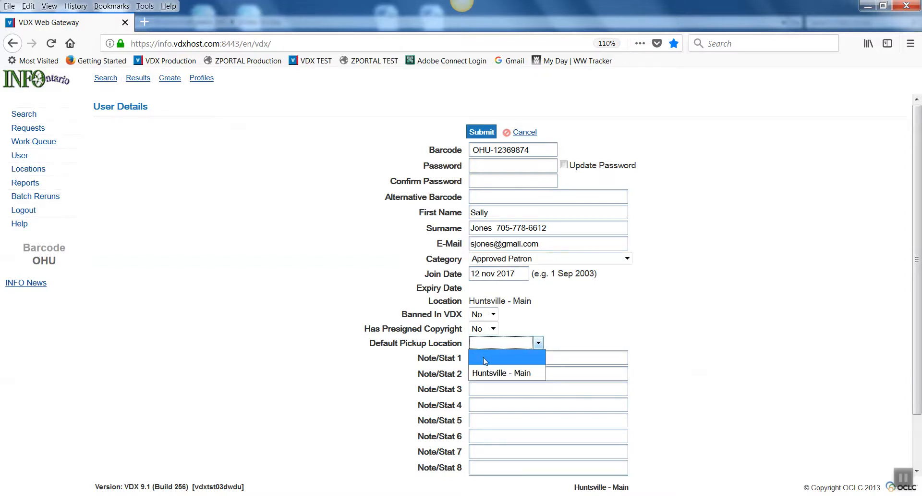
left_click(539, 343)
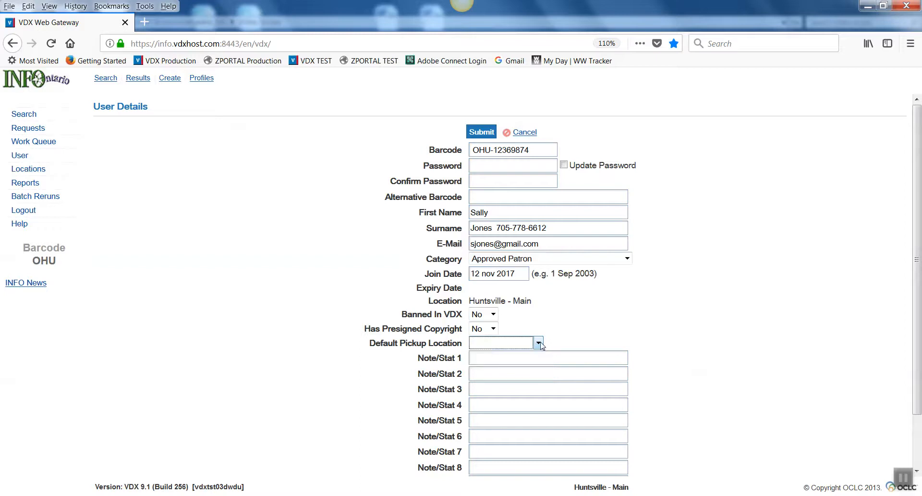
left_click(539, 343)
left_click(515, 371)
scroll(491, 353, "down", 2)
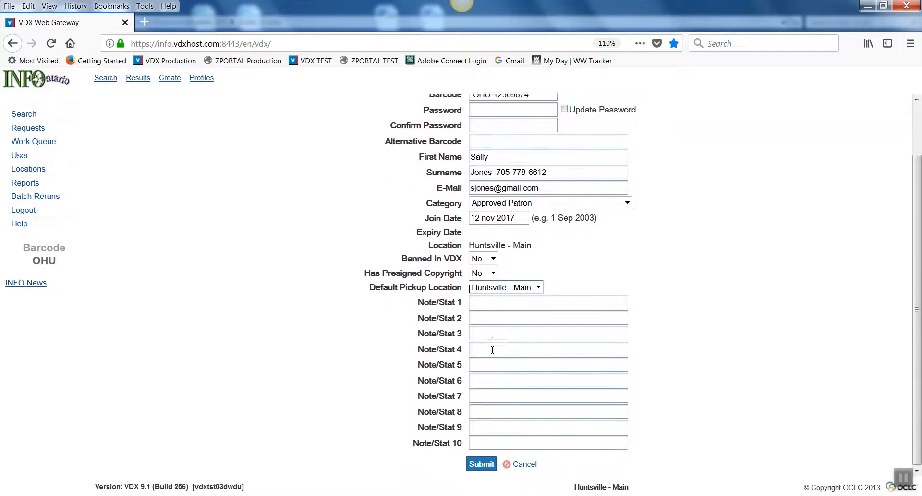
left_click(478, 299)
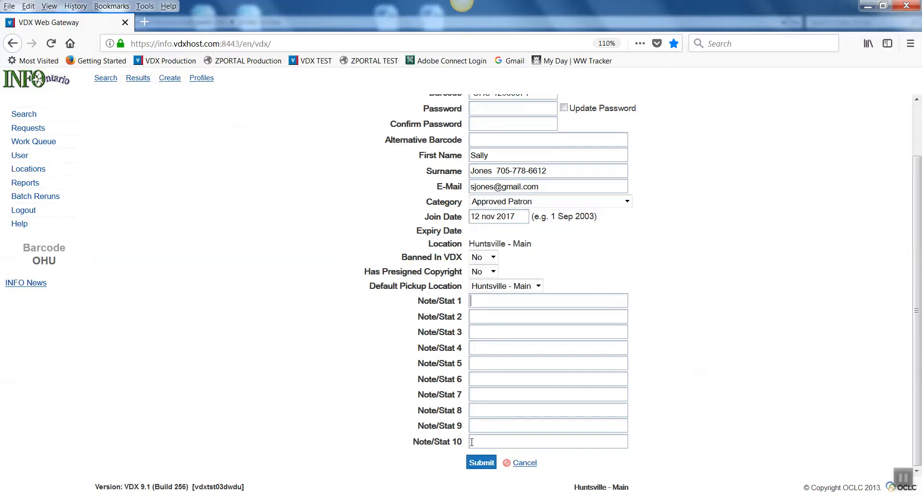
left_click(476, 464)
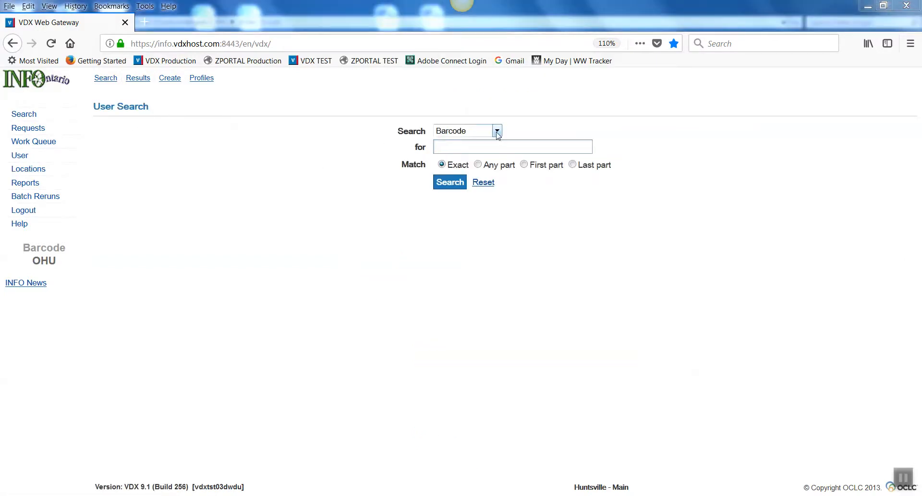
Search the users for the new patron by exact barcode, including the OHU- prefix
left_click(467, 146)
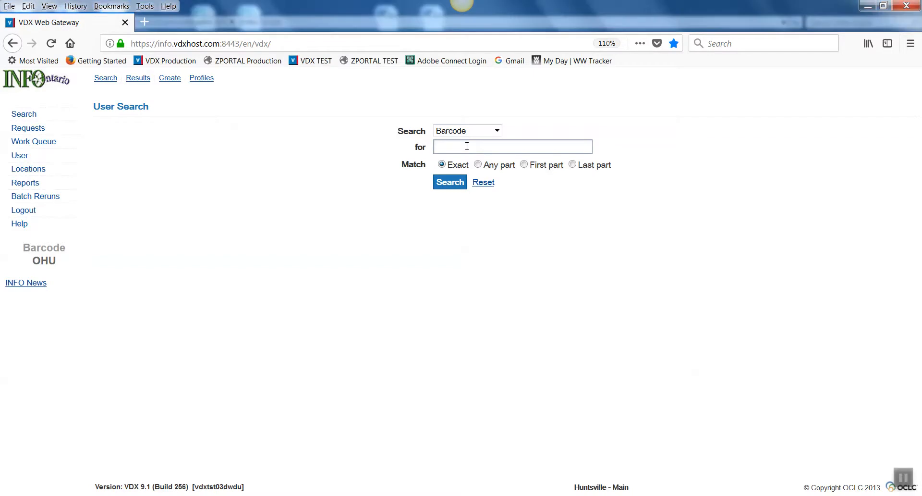
type("ohu")
key("BackSpace")
key("BackSpace")
type("OHU-12369874")
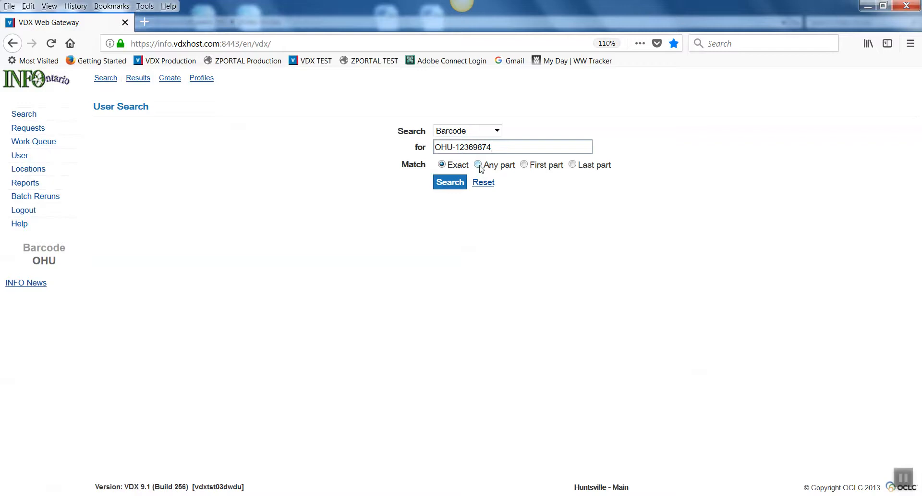
left_click(446, 185)
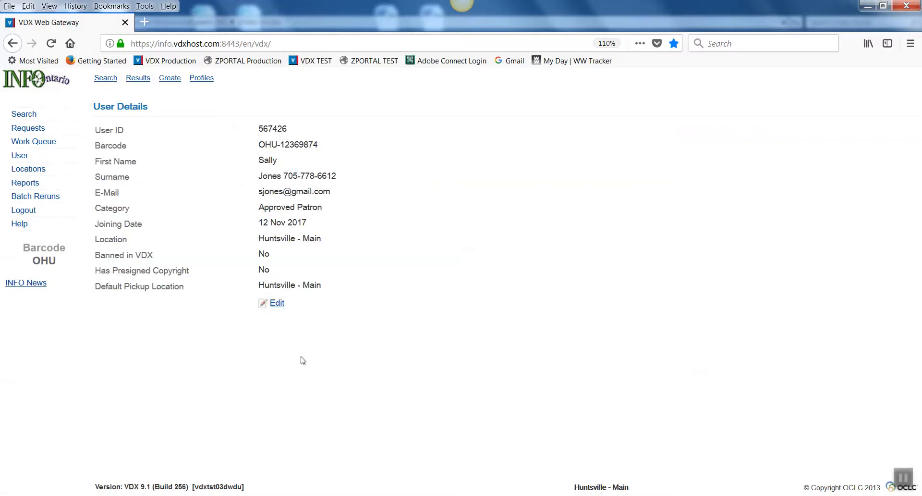
Open the patron's record for editing, review its category, ban setting and note fields, and submit it
left_click(278, 304)
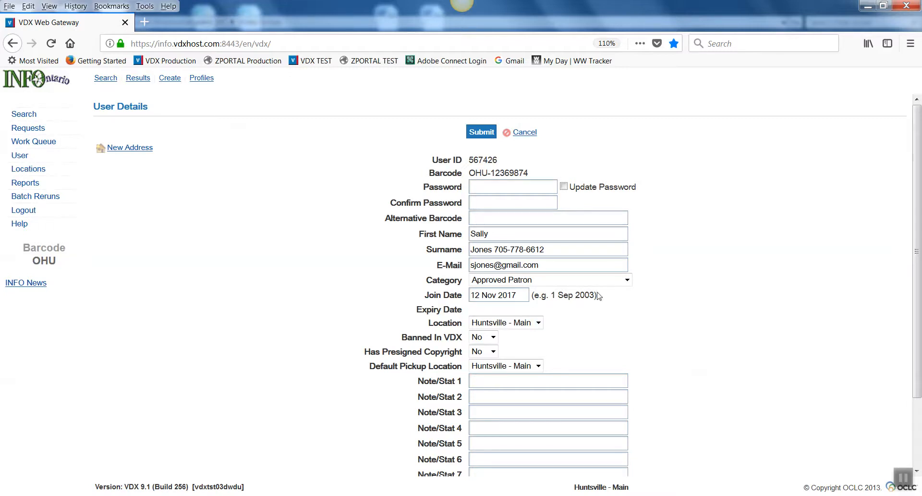
left_click(628, 281)
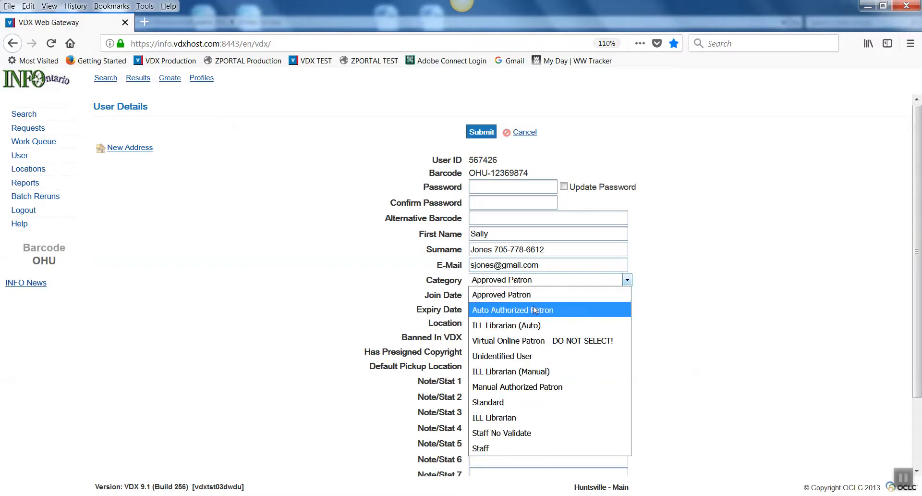
left_click(627, 281)
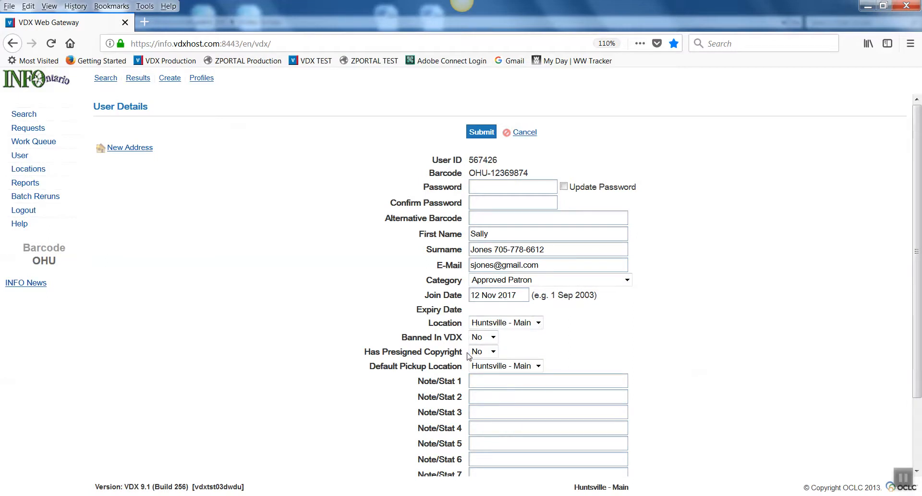
left_click(493, 338)
left_click(493, 338)
scroll(525, 365, "down", 3)
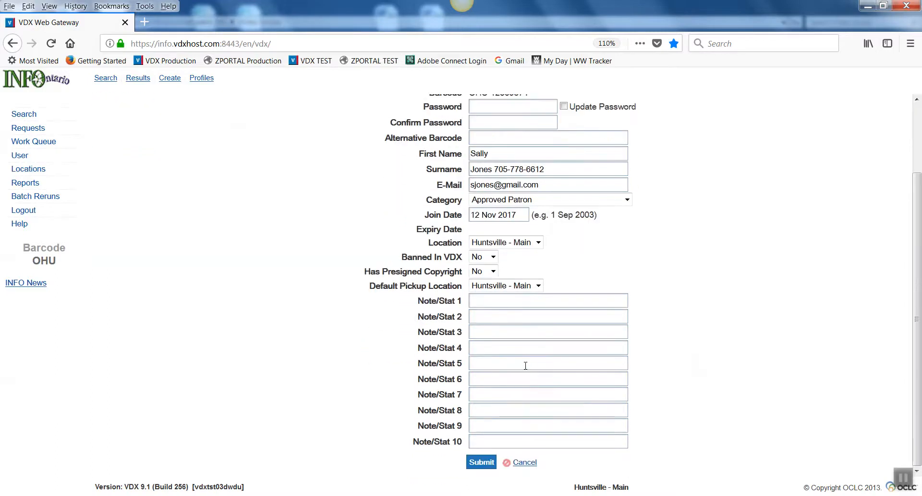
scroll(525, 365, "up", 3)
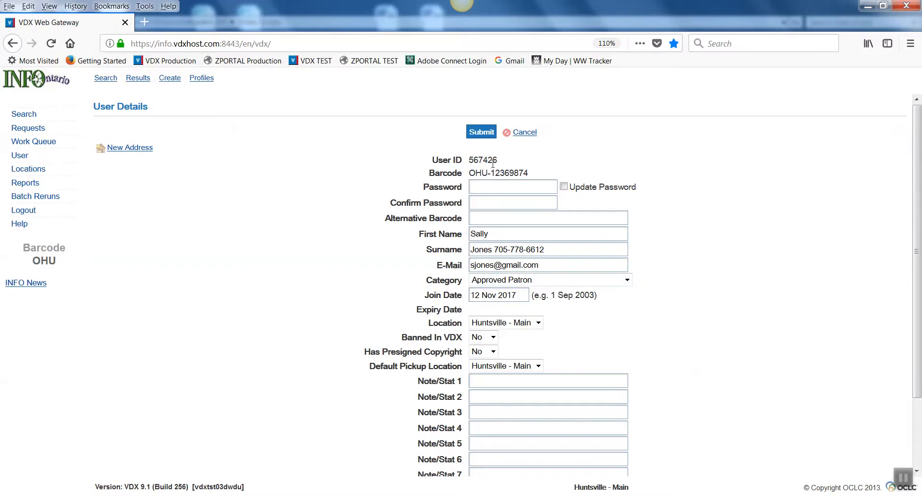
left_click(481, 136)
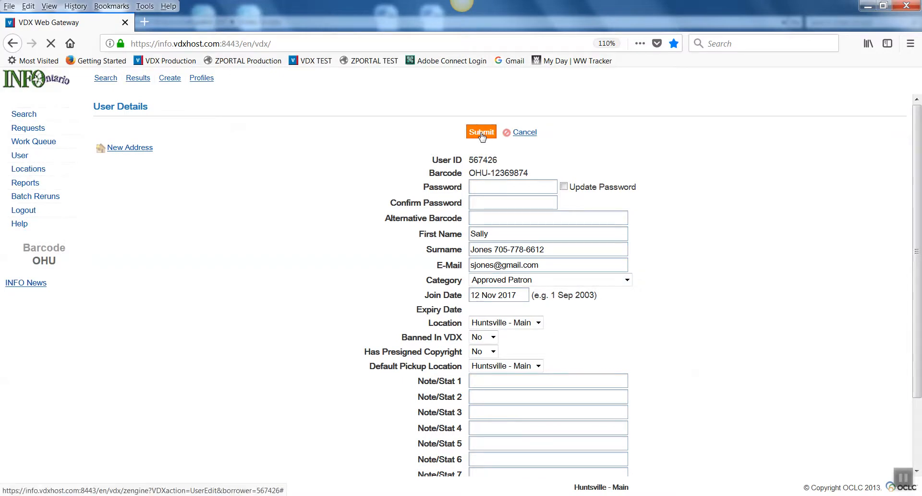
Run a new user search by the patron's surname, matching any part of the field
left_click(106, 78)
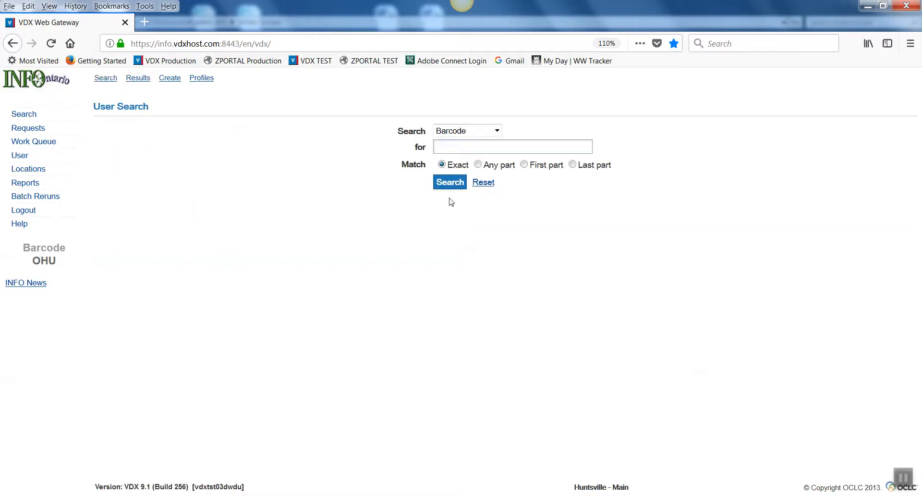
left_click(498, 131)
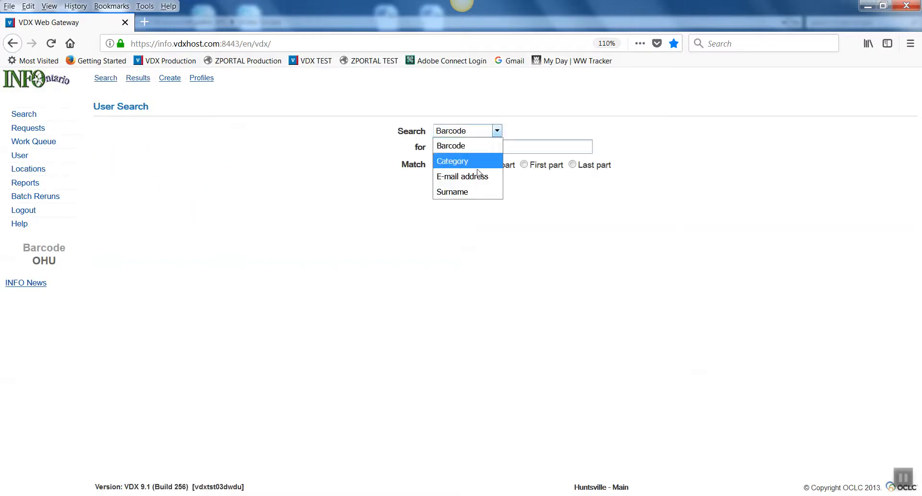
left_click(468, 195)
left_click(453, 145)
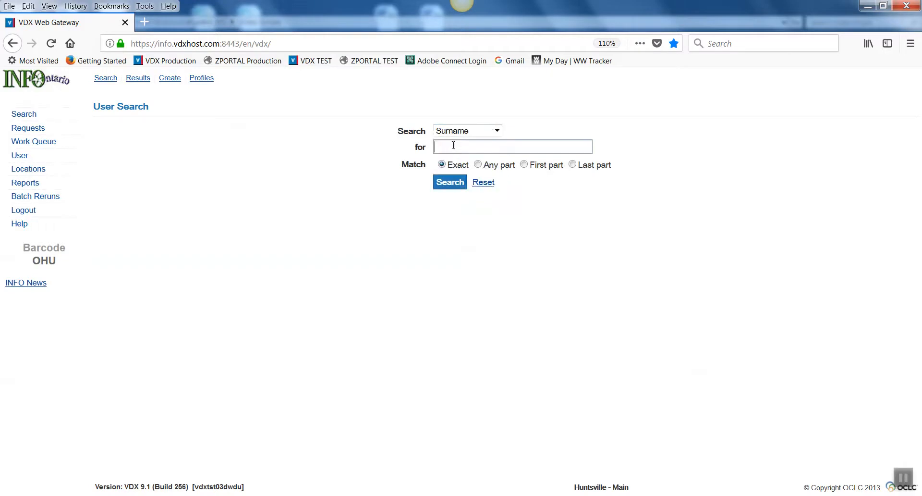
type("JONES")
left_click(478, 164)
left_click(450, 182)
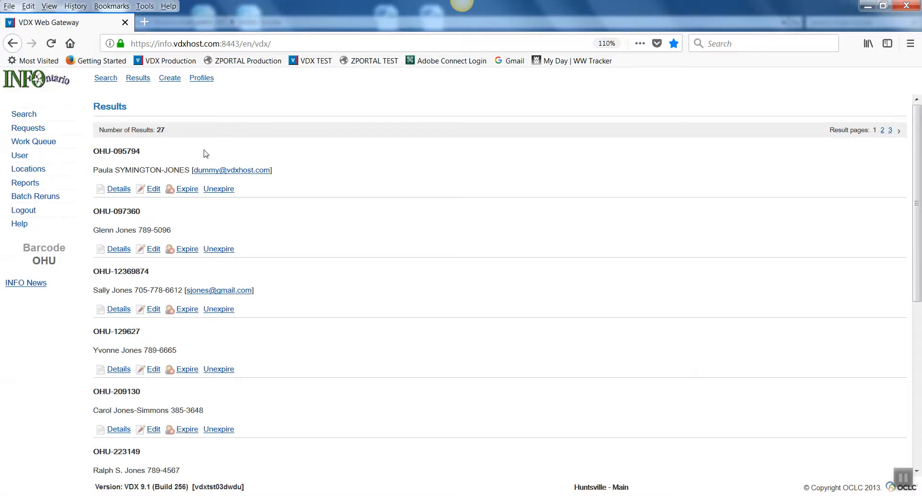
Look through the surname results and open the new patron's record for editing
scroll(177, 194, "down", 3)
scroll(177, 194, "down", 3)
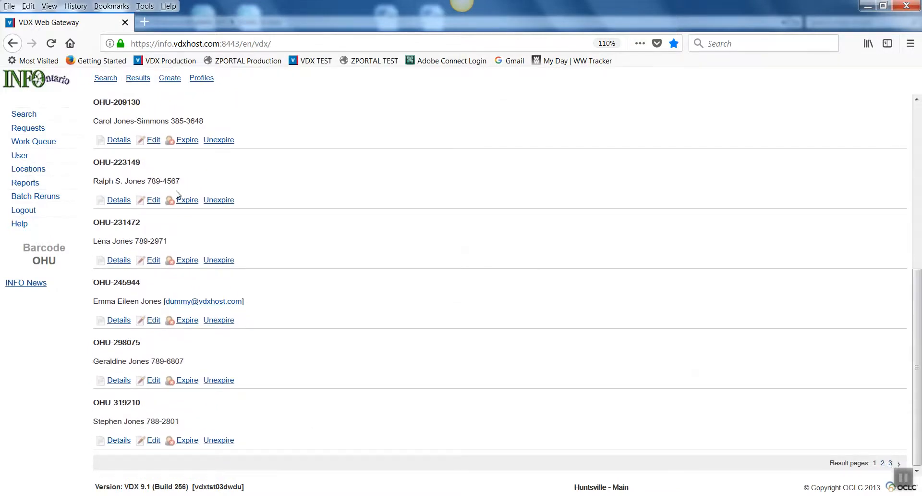
scroll(176, 194, "up", 4)
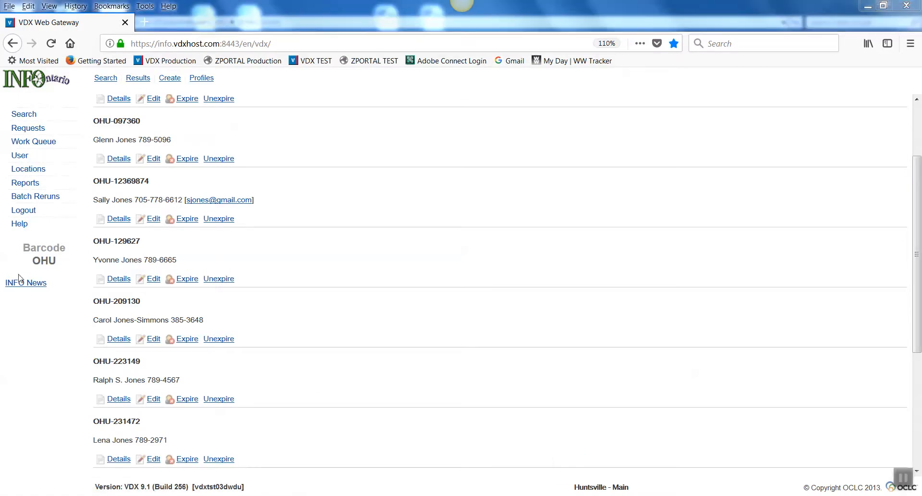
left_click(152, 219)
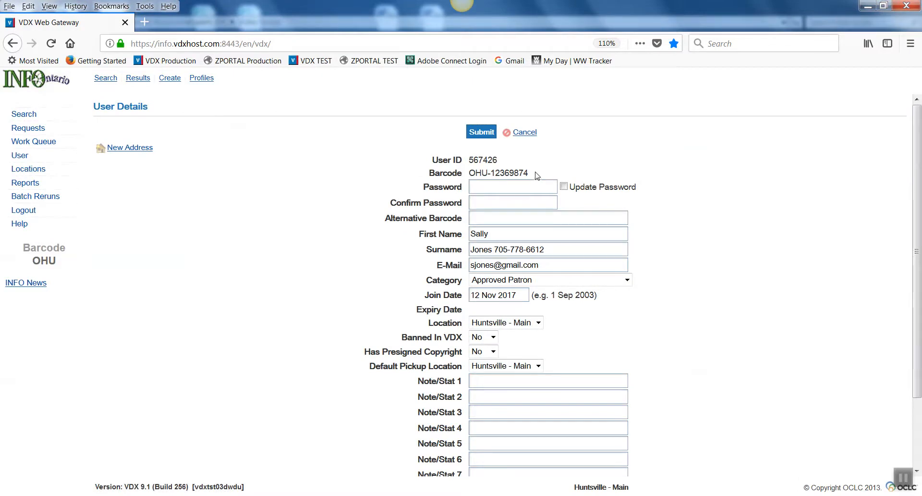
Examine the patron's barcode by highlighting it in full, then only the digits after the OHU- prefix
left_click_drag(537, 176, 469, 173)
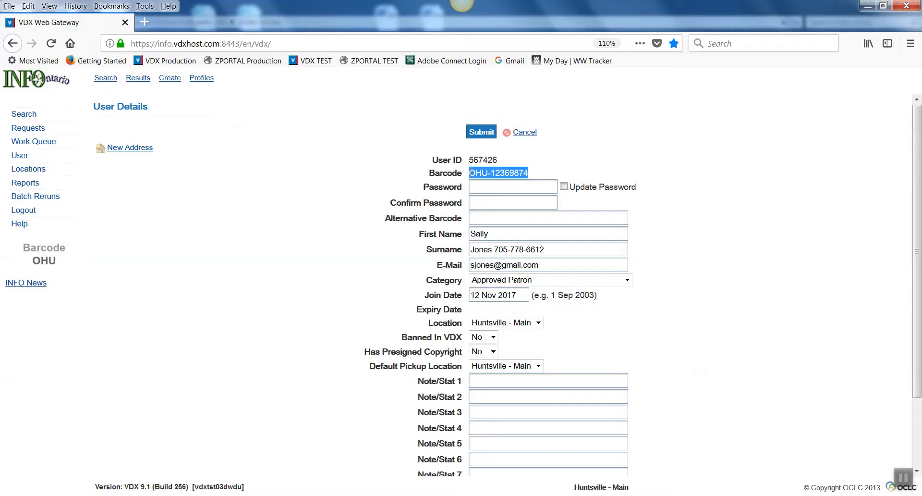
left_click(491, 188)
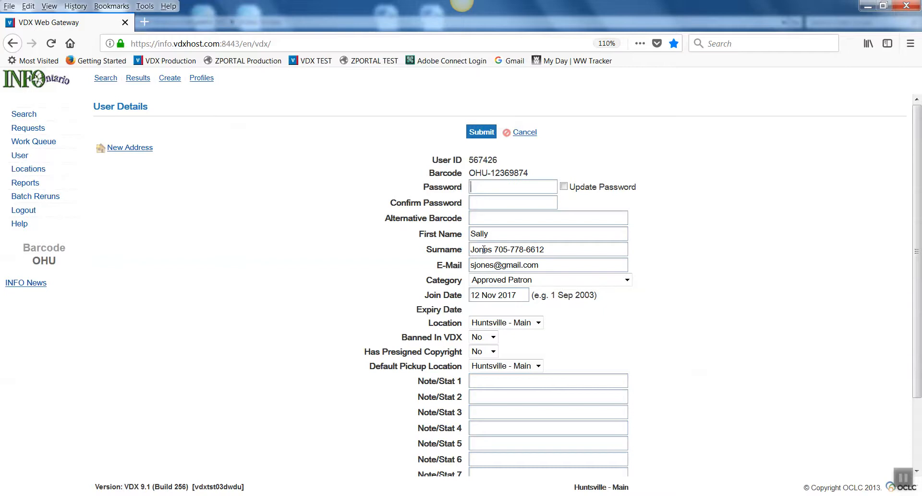
left_click_drag(537, 174, 492, 177)
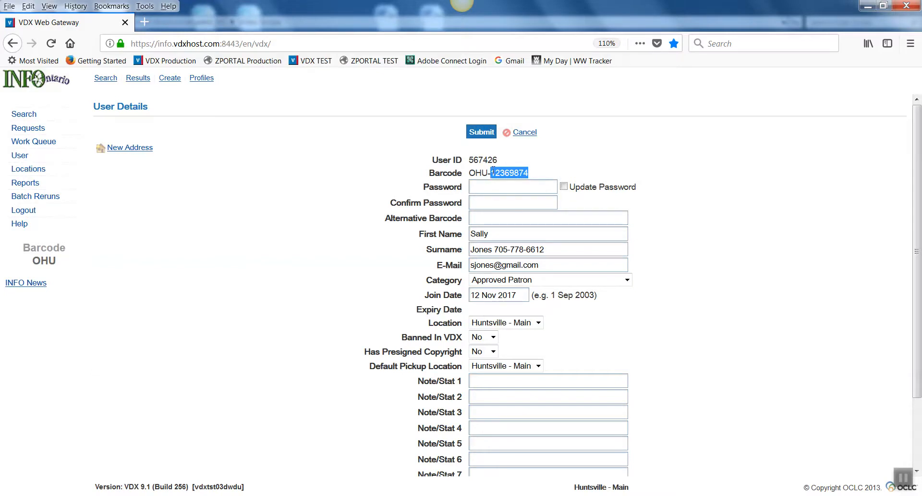
left_click_drag(491, 173, 537, 174)
left_click(635, 495)
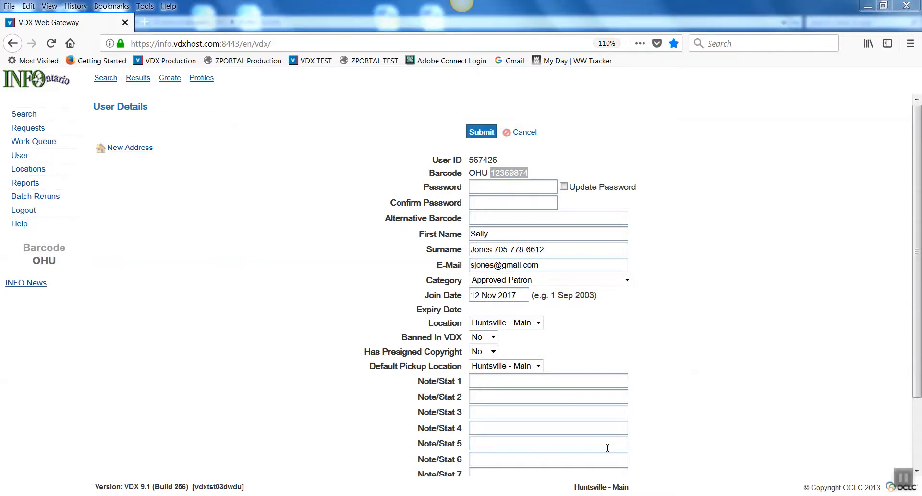